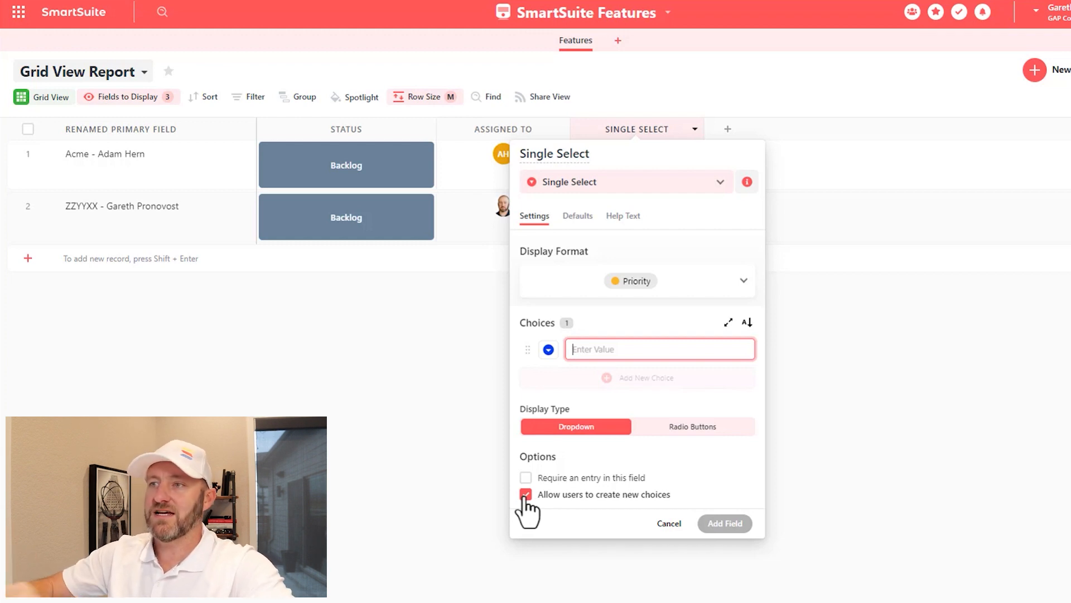
# Disallow users from creating new choices in the Single Select field and add the choices Thing 1, Thing 2 and Thing 3.
pyautogui.click(525, 494)
pyautogui.click(599, 350)
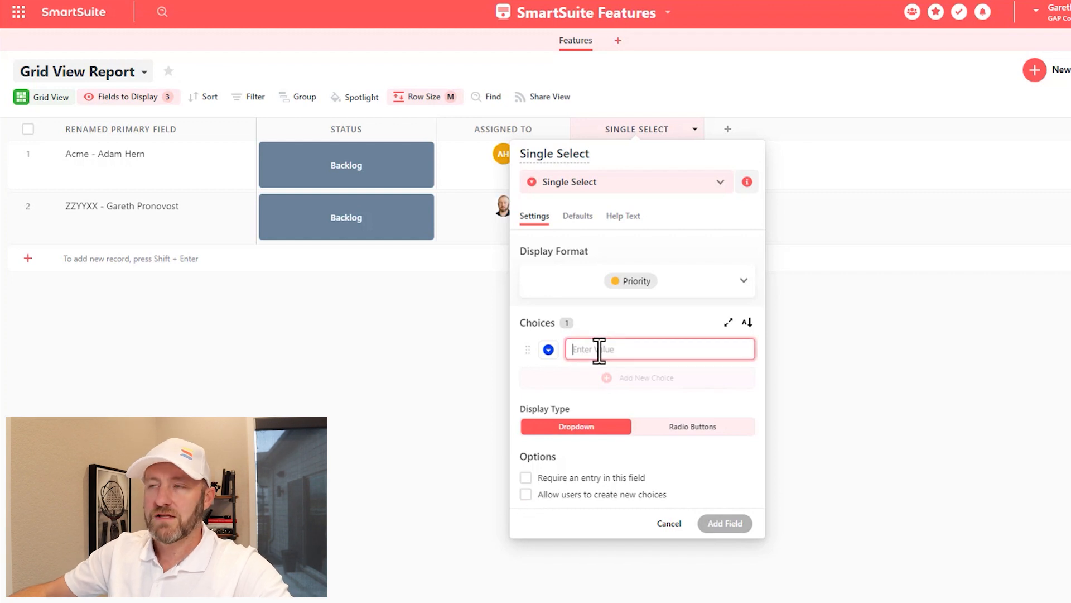
pyautogui.write('Thing')
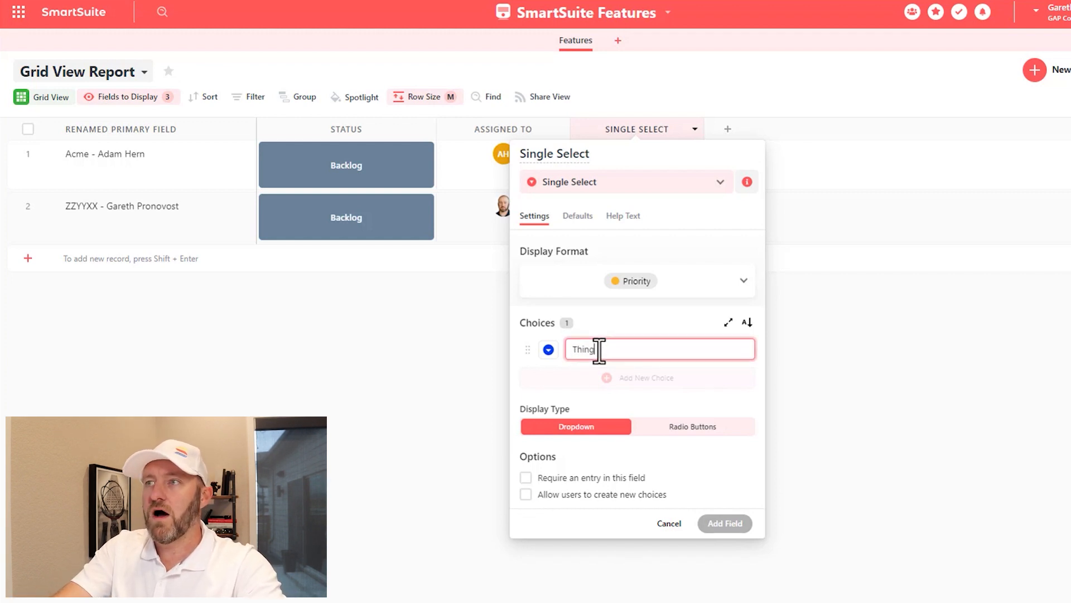
pyautogui.write(' 1')
pyautogui.press('Return')
pyautogui.write('Thing 2')
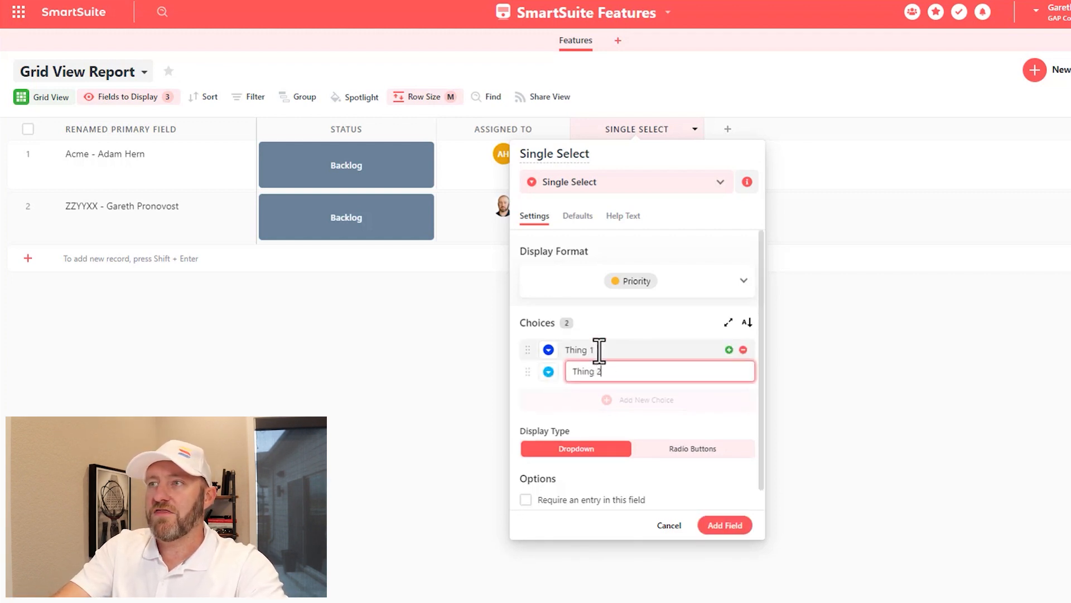
pyautogui.press('Return')
pyautogui.write('Thing 3')
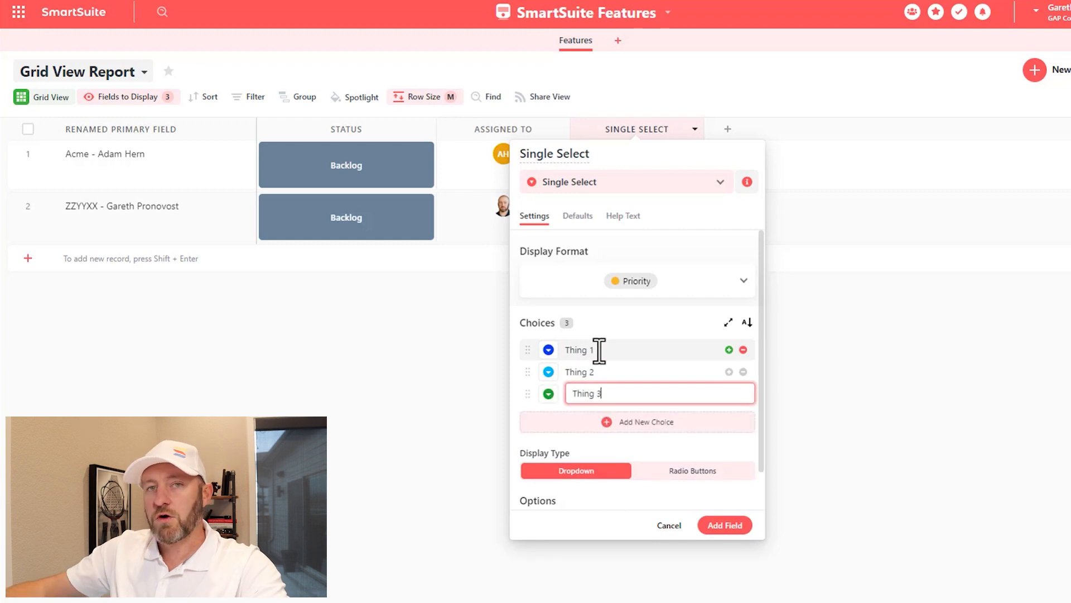
# Change the colour of the Thing 2 choice to orange.
pyautogui.click(549, 372)
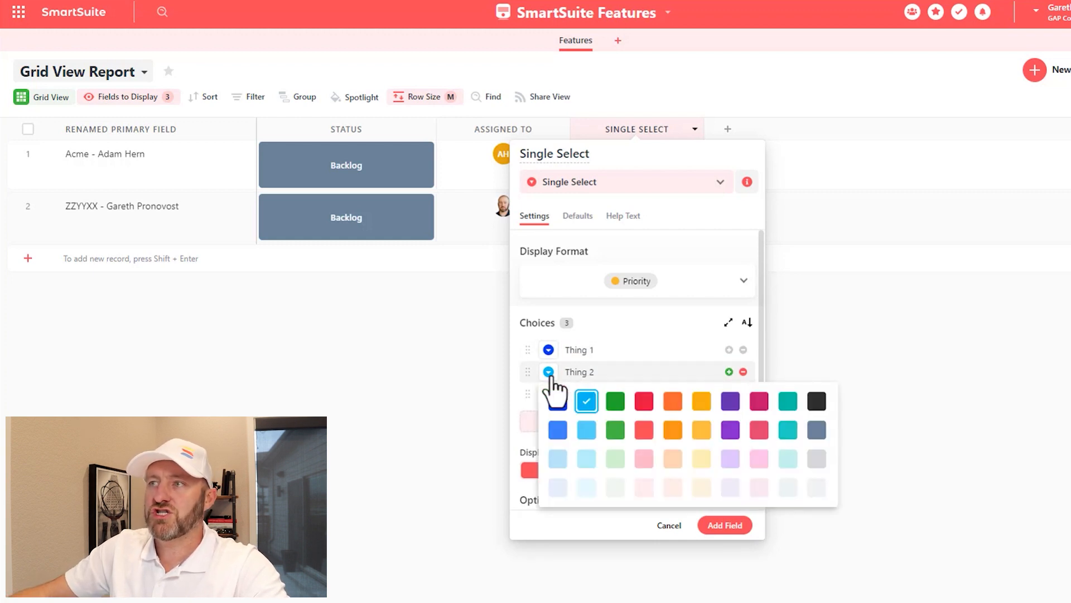
pyautogui.click(674, 430)
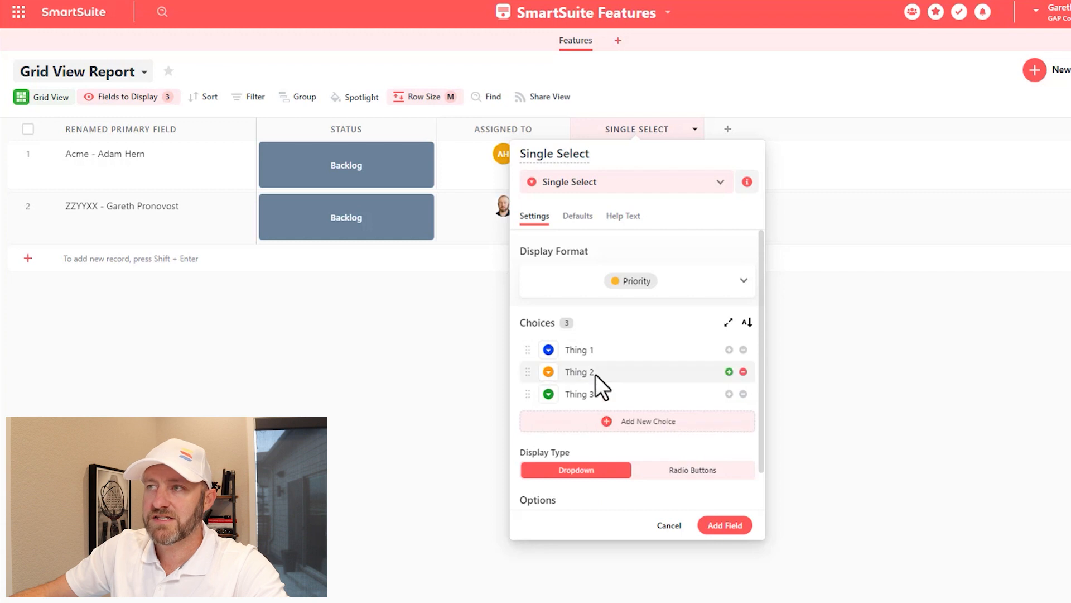
pyautogui.moveTo(524, 370)
pyautogui.mouseDown()
pyautogui.moveTo(528, 397)
pyautogui.moveTo(528, 370)
pyautogui.mouseUp()
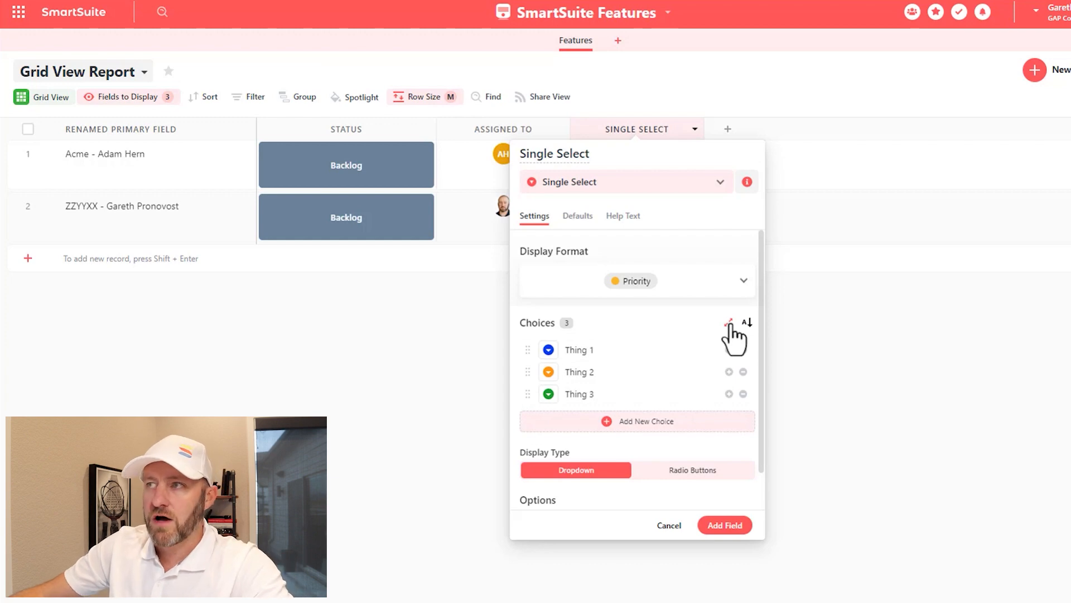
# Enable choice descriptions in the expanded choice list and describe Thing 1 as "description for thing 1".
pyautogui.click(729, 322)
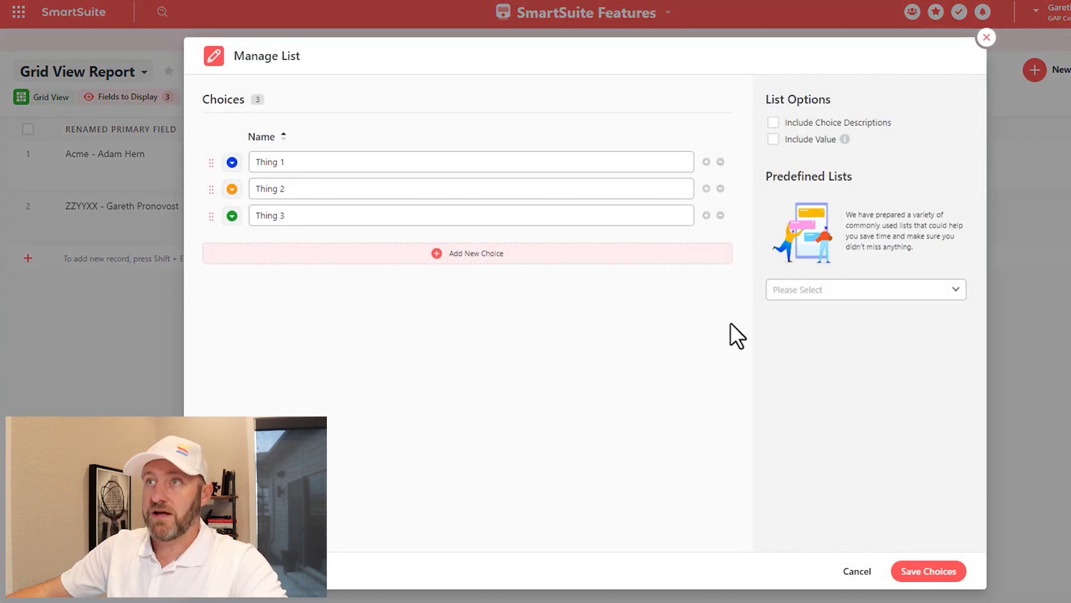
pyautogui.click(773, 122)
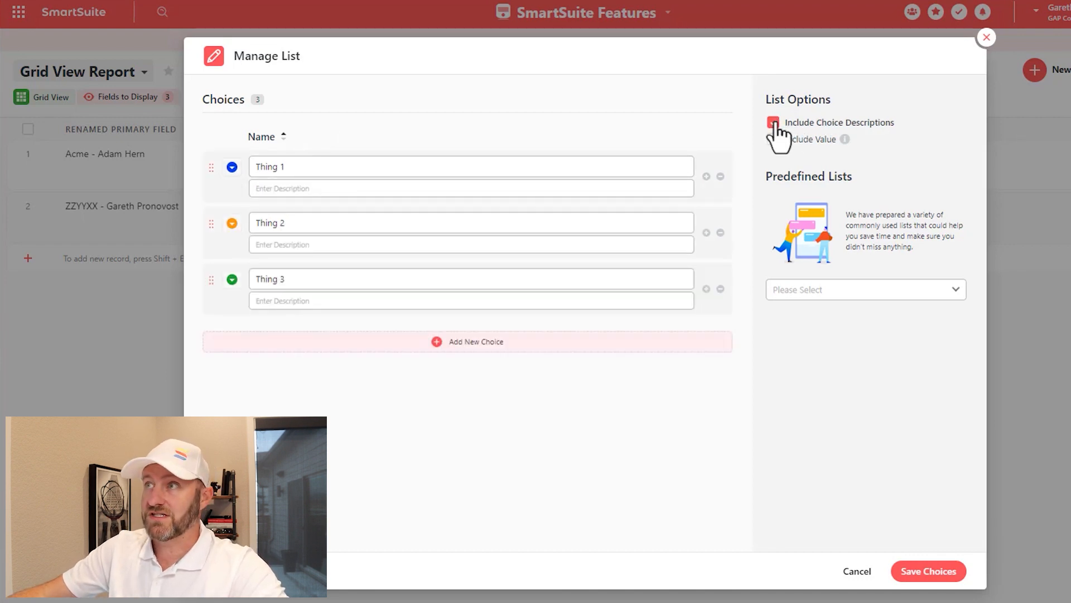
pyautogui.click(364, 188)
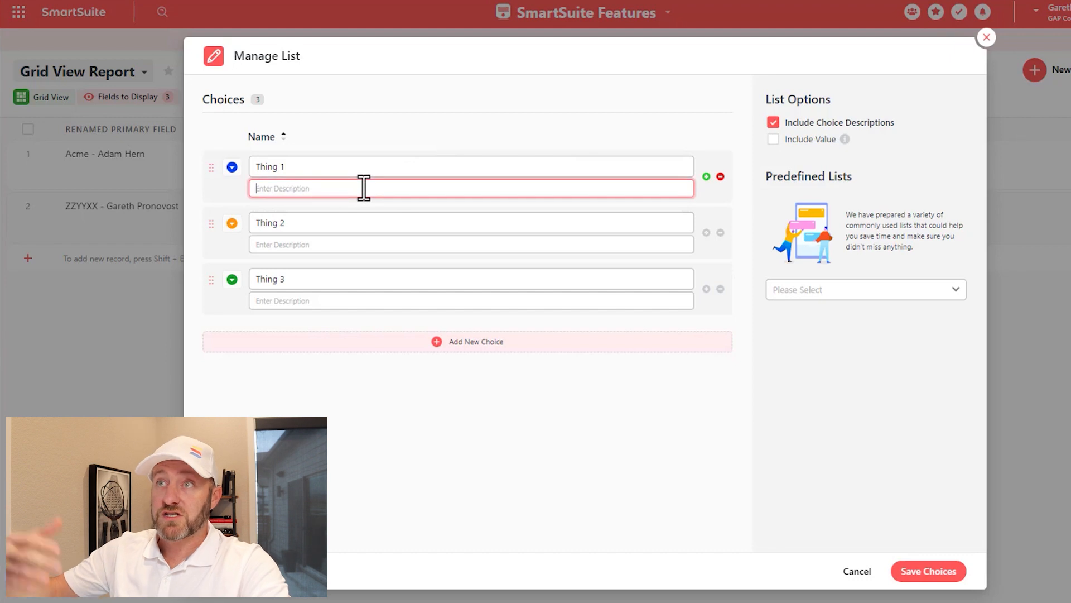
pyautogui.write('description for thing 1')
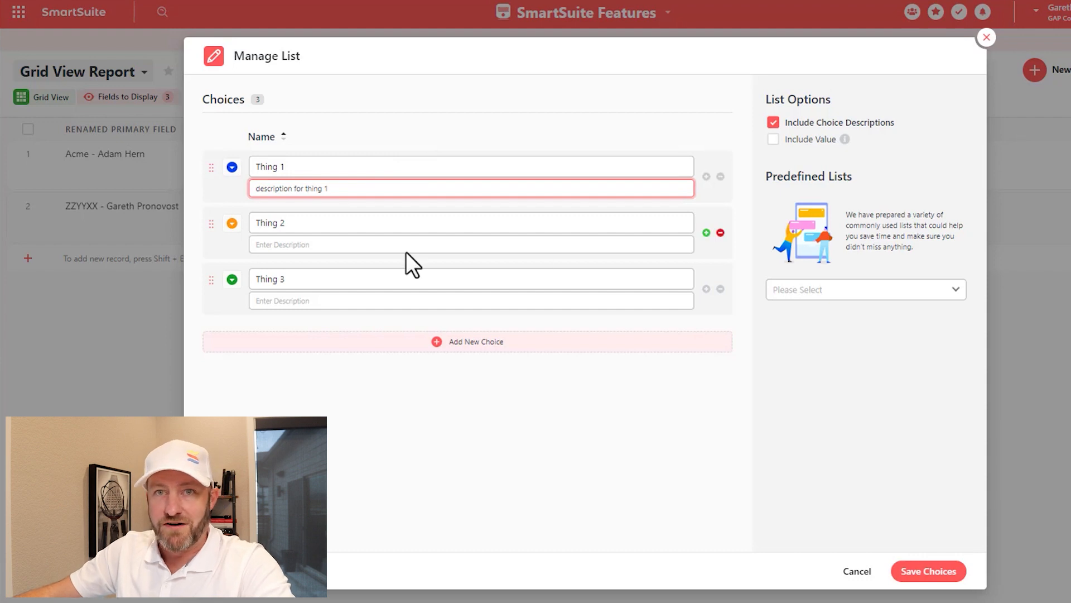
pyautogui.click(852, 356)
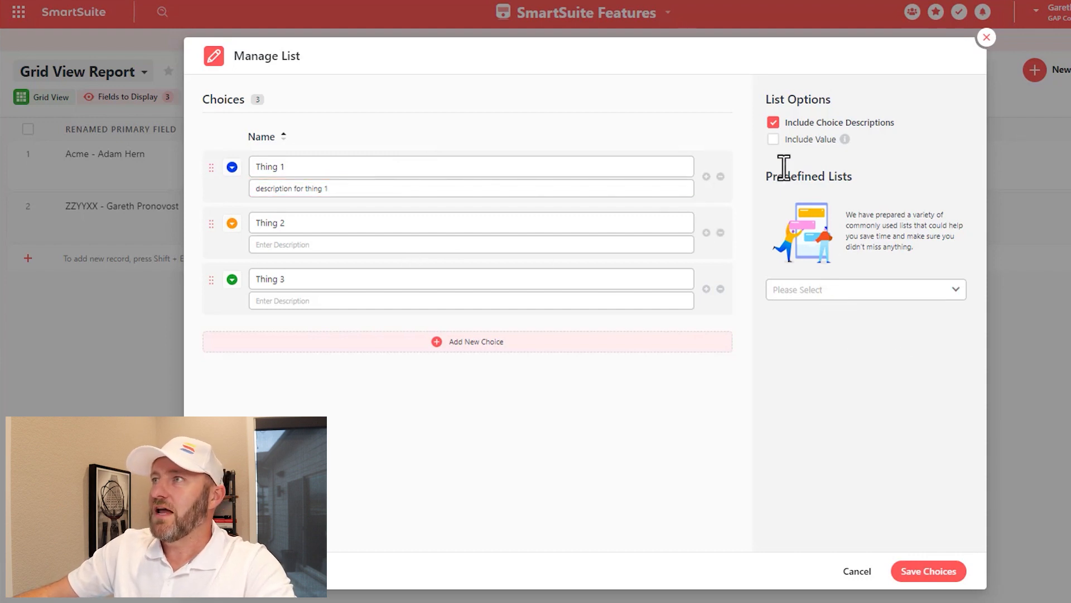
# Include values for the choices and set Thing 1 to 1000, Thing 2 to 2000 and Thing 3 to 3000.
pyautogui.click(774, 141)
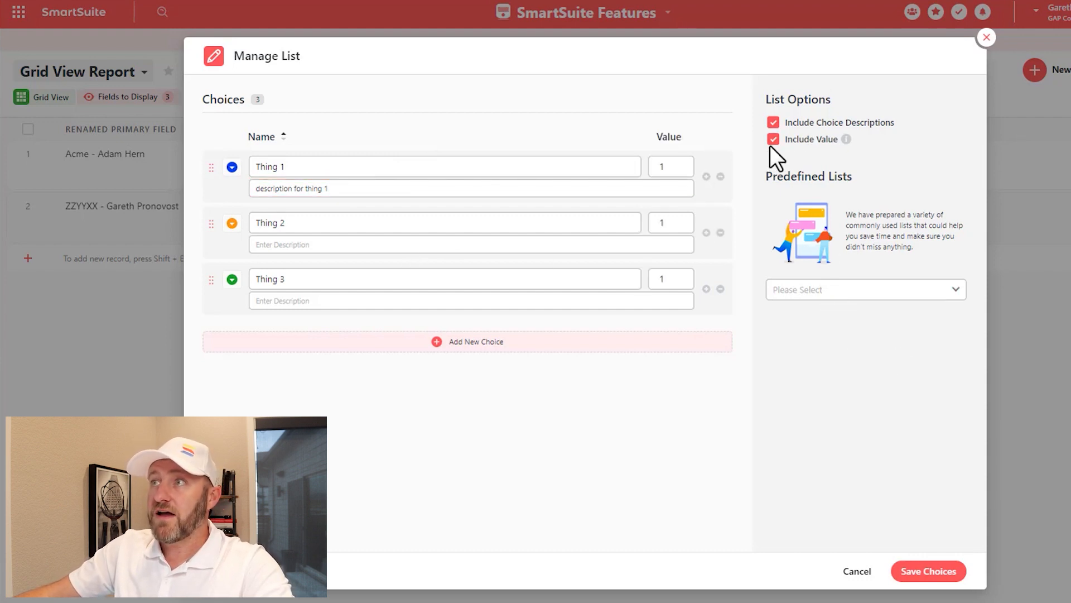
pyautogui.click(659, 167)
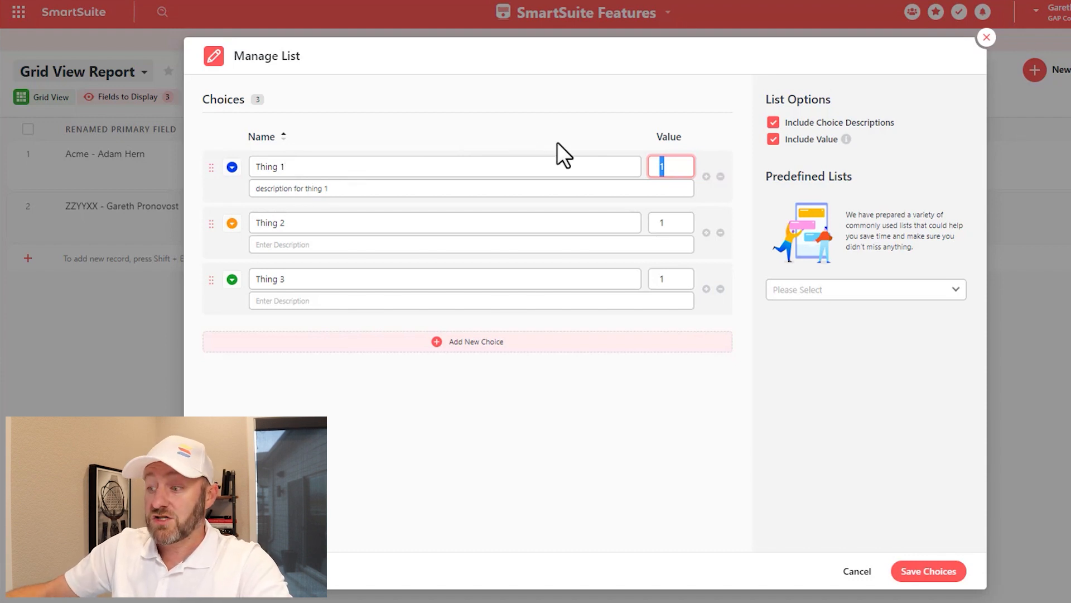
pyautogui.write('1000')
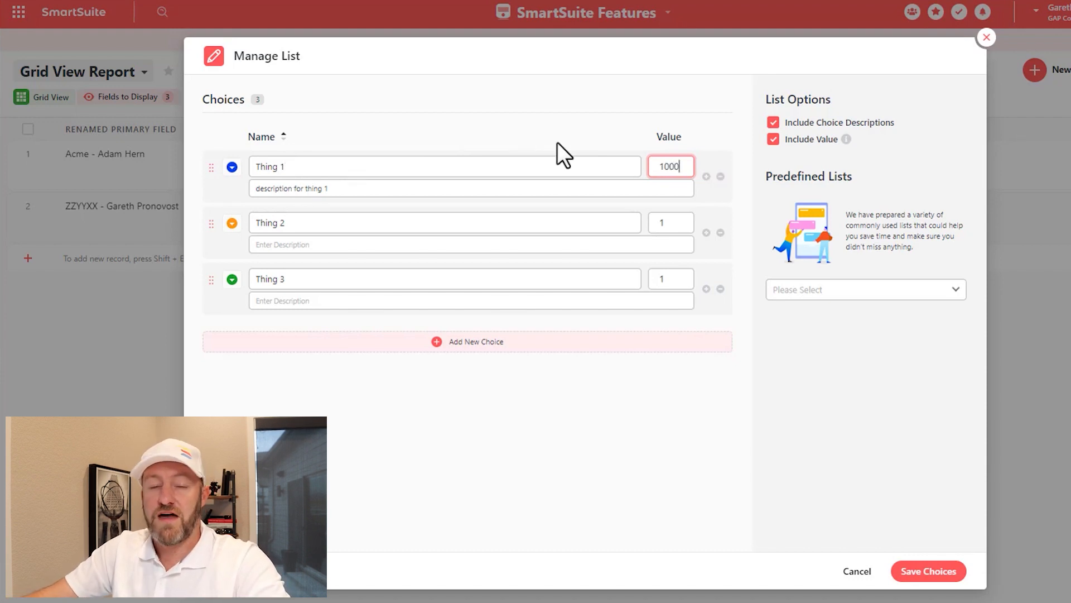
pyautogui.click(664, 223)
pyautogui.moveTo(664, 223); pyautogui.dragTo(657, 229)
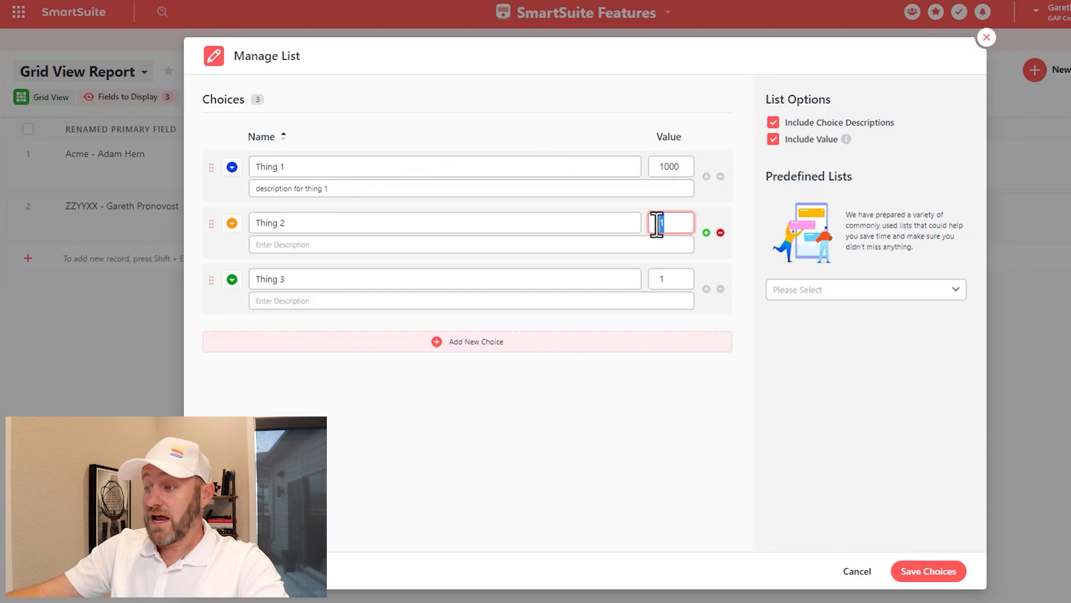
pyautogui.write('2000')
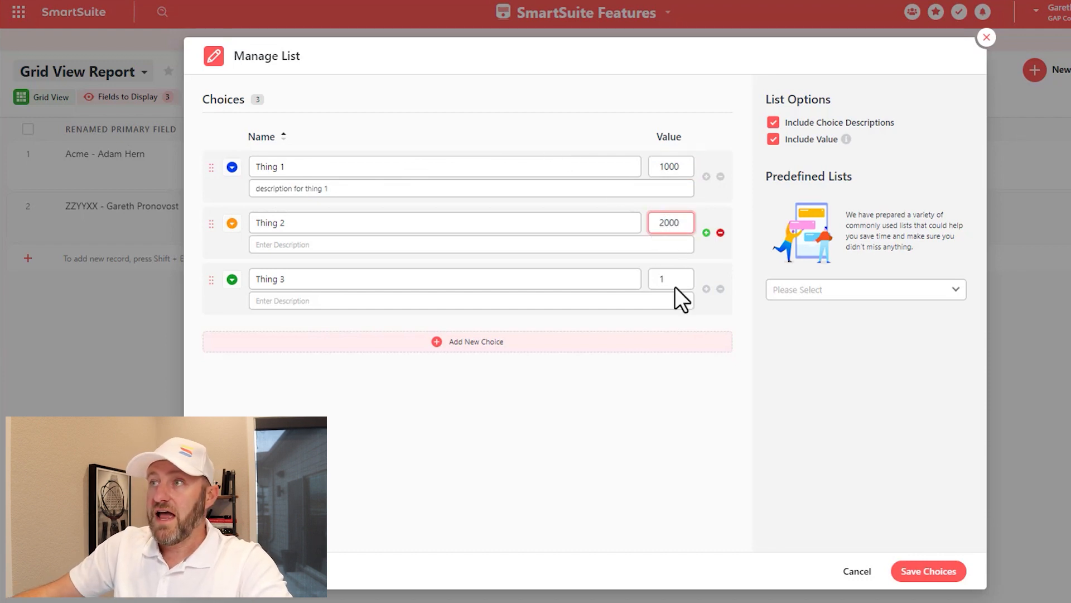
pyautogui.moveTo(677, 279); pyautogui.dragTo(655, 279)
pyautogui.write('3000')
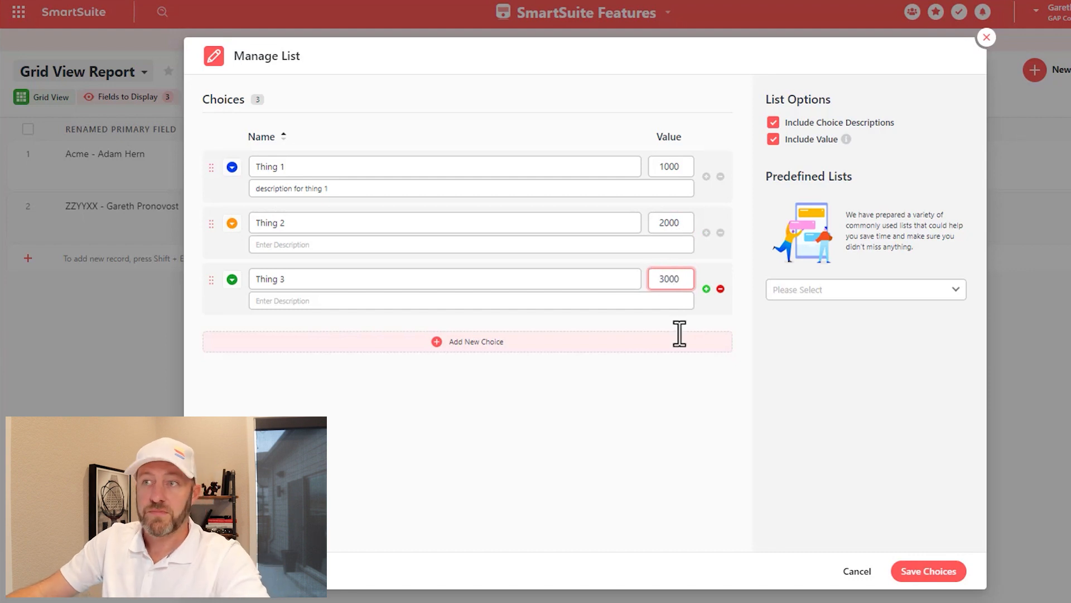
pyautogui.click(665, 423)
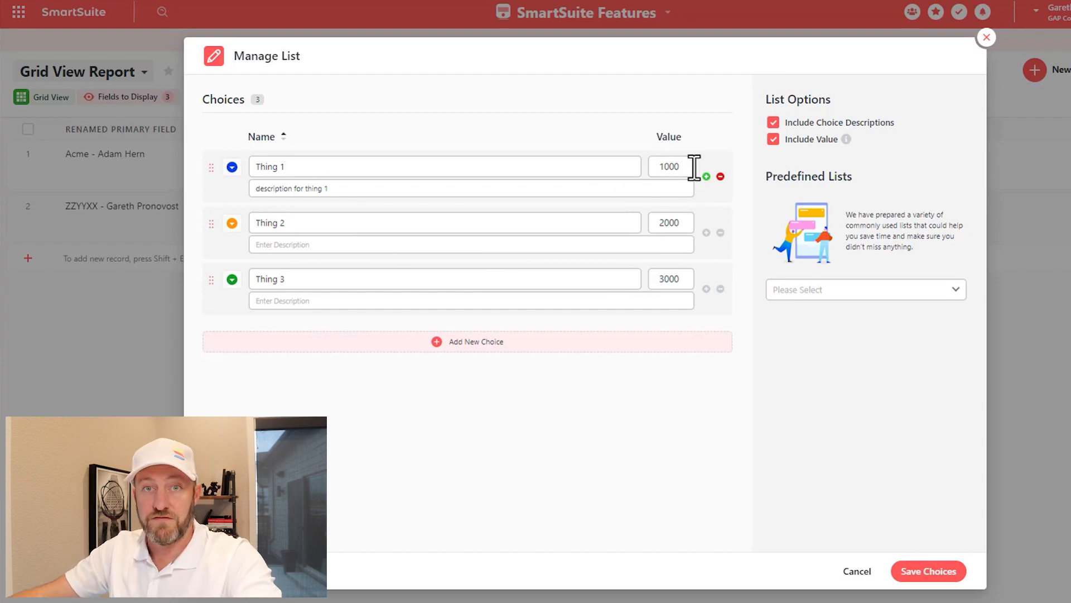
# Import the predefined Days of the Week list into the Single Select choices.
pyautogui.click(853, 296)
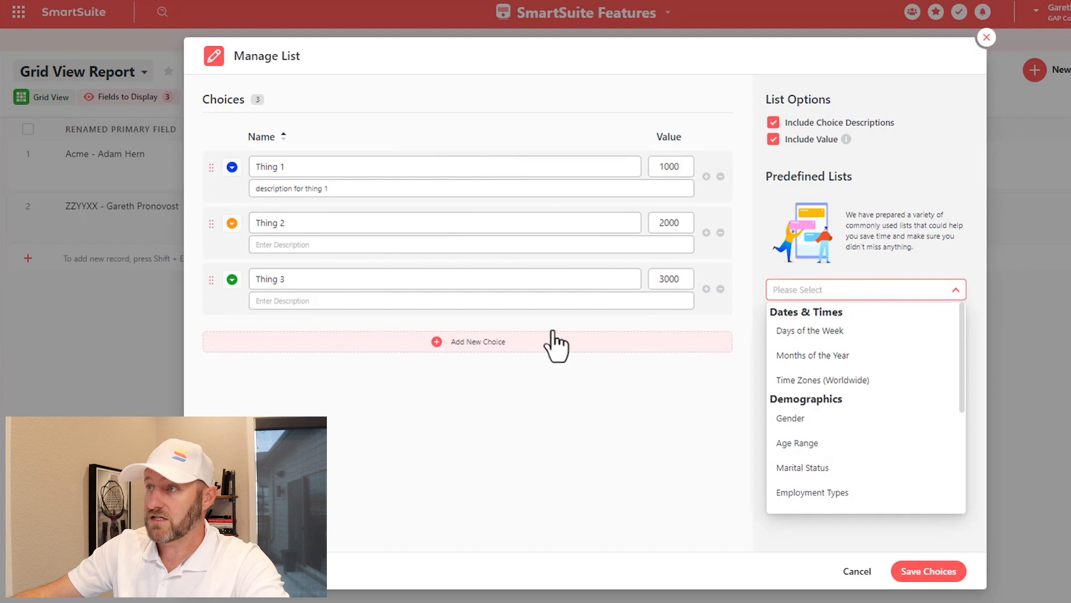
pyautogui.click(820, 334)
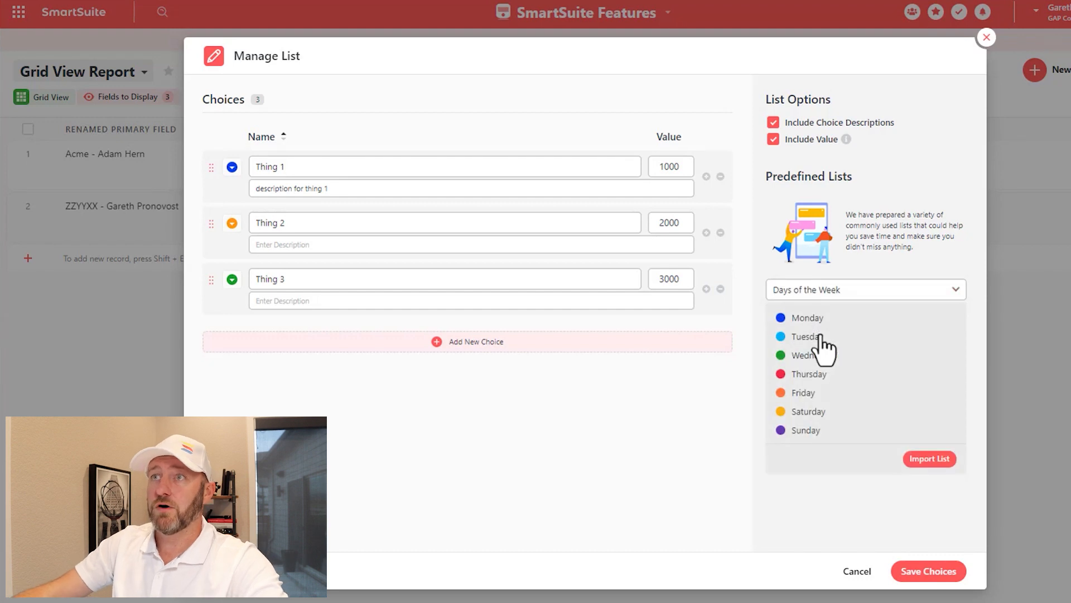
pyautogui.click(937, 462)
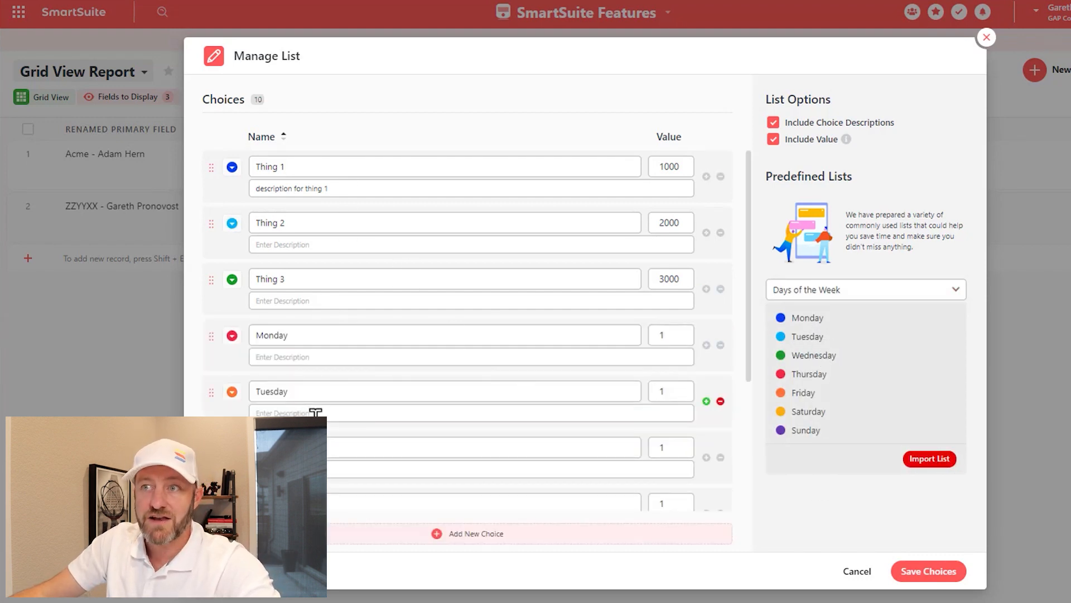
pyautogui.scroll(-4, 315, 413)
pyautogui.scroll(4, 315, 391)
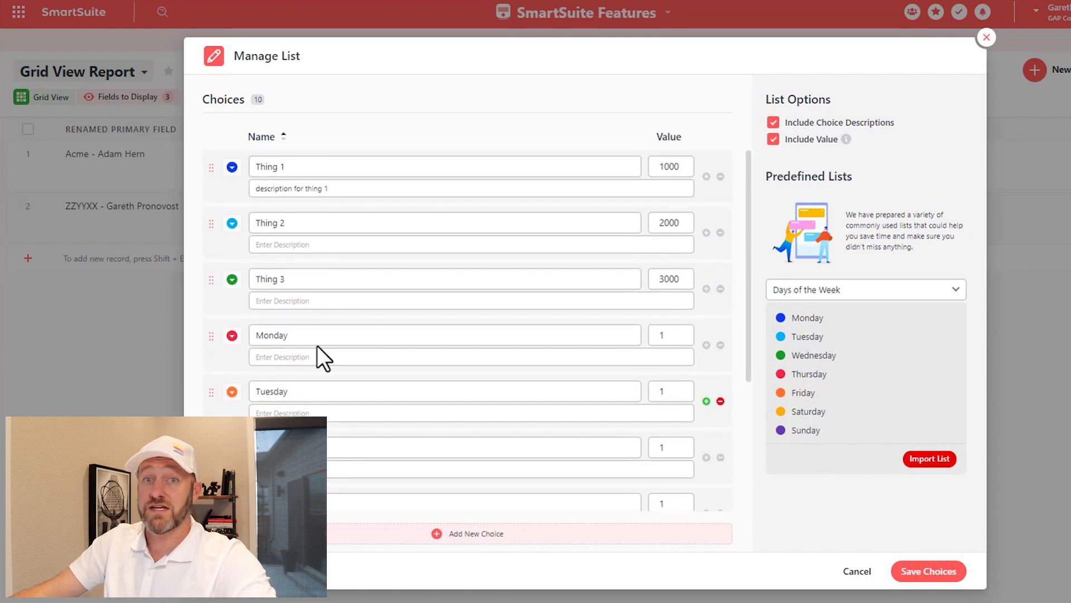
# Look through the other predefined lists and preview the entries of the Countries list.
pyautogui.click(846, 290)
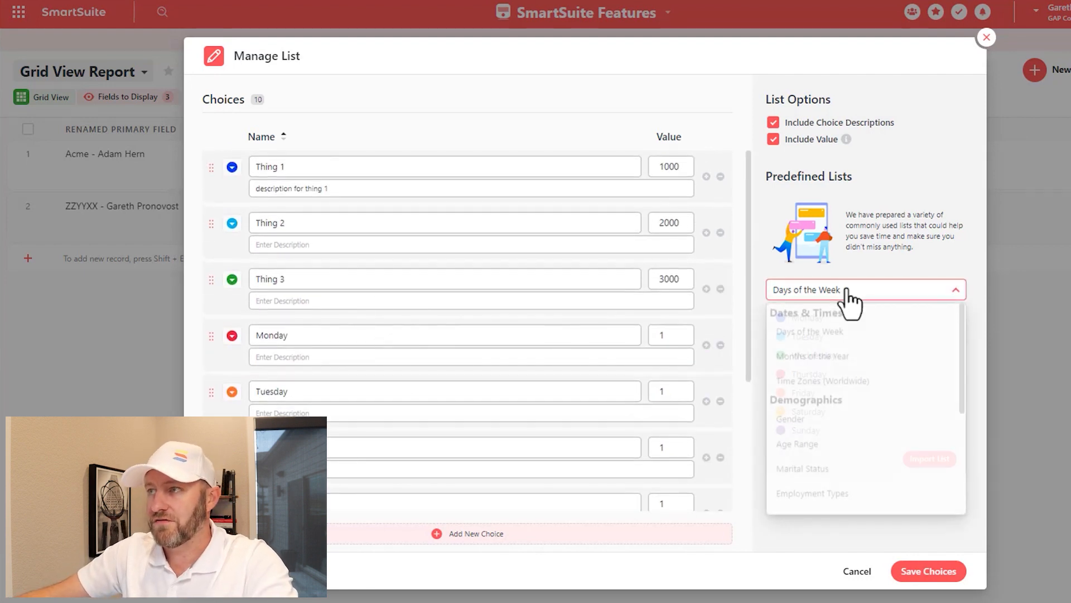
pyautogui.scroll(-3, 792, 427)
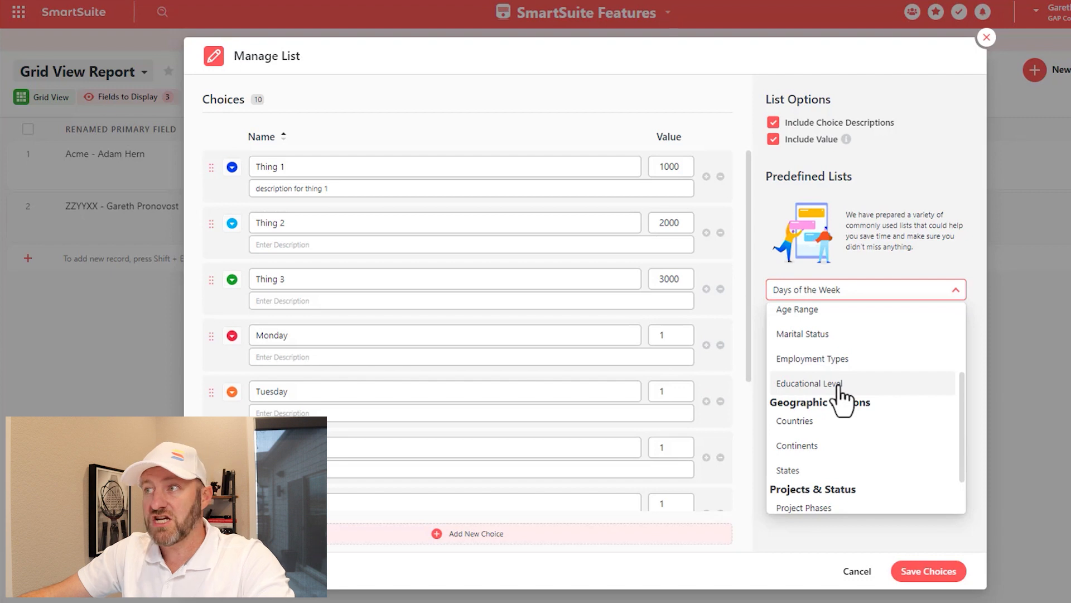
pyautogui.scroll(-2, 842, 436)
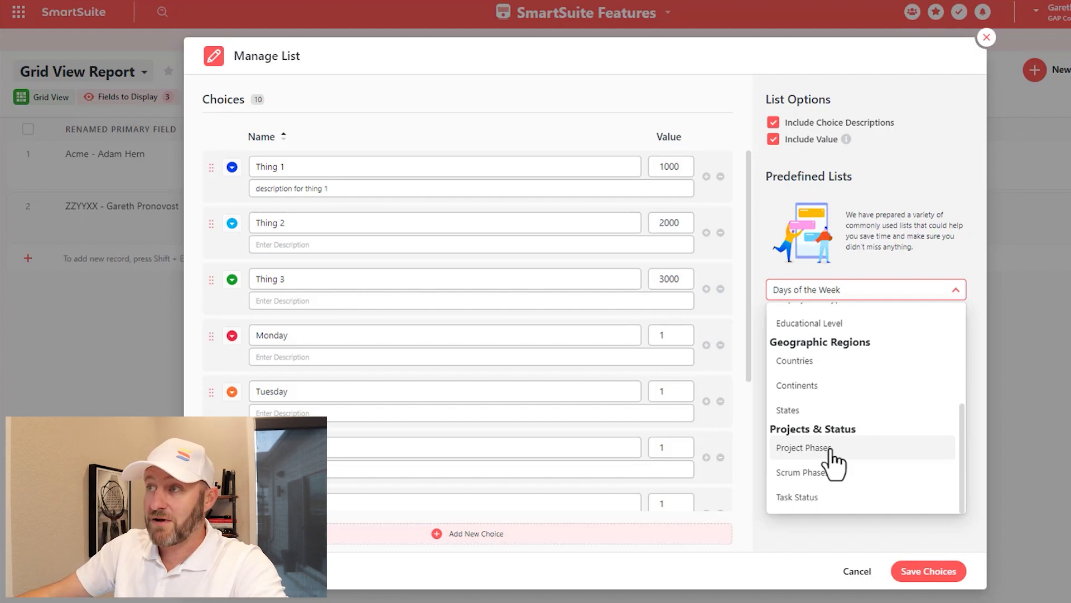
pyautogui.click(809, 369)
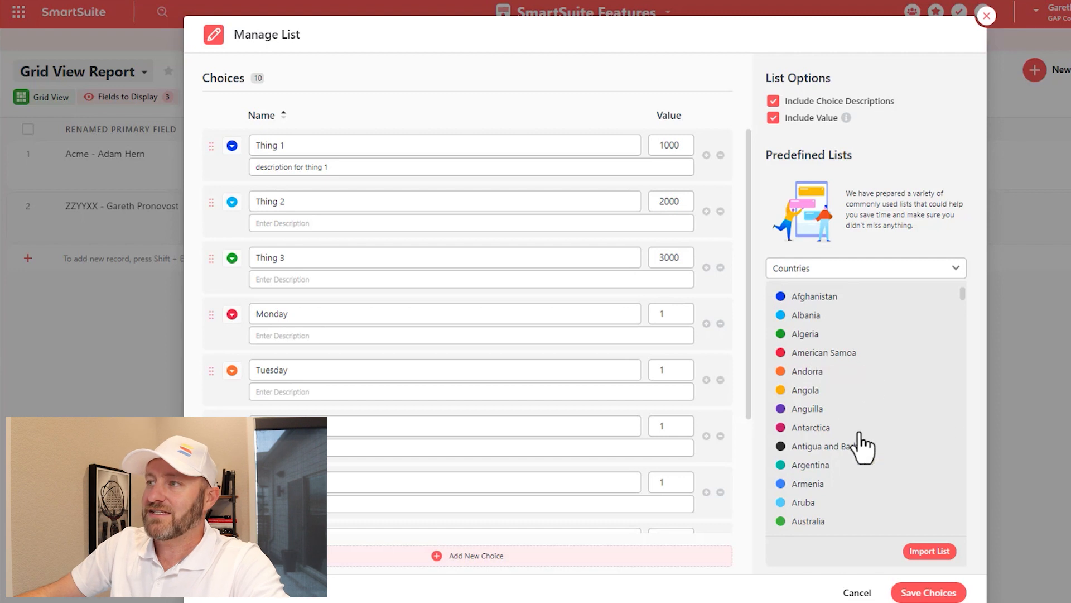
pyautogui.scroll(-8, 877, 496)
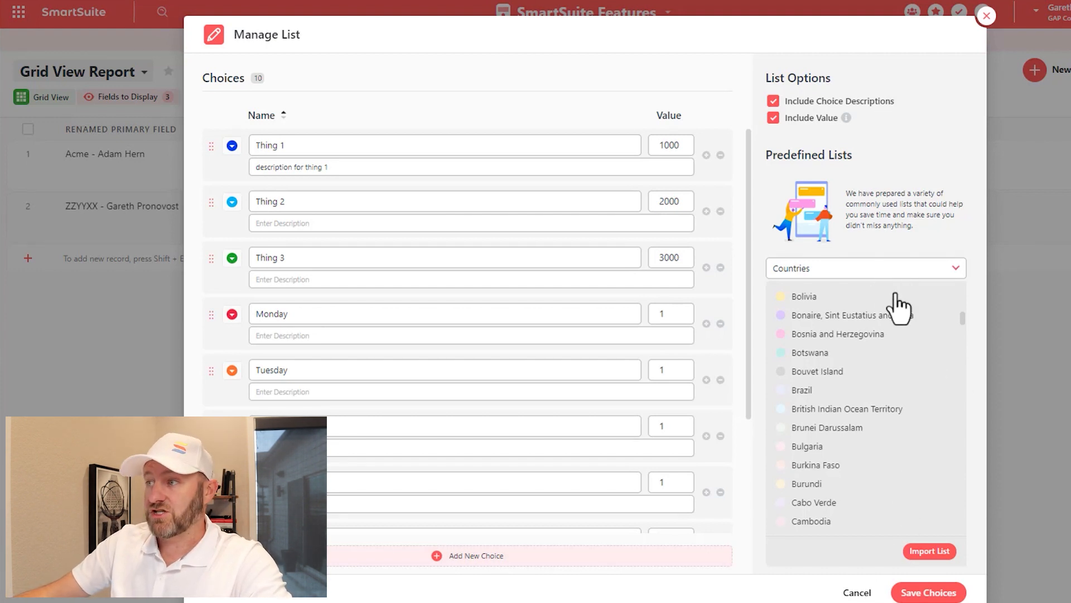
# Save the choice list and add the Single Select field to the grid.
pyautogui.click(926, 592)
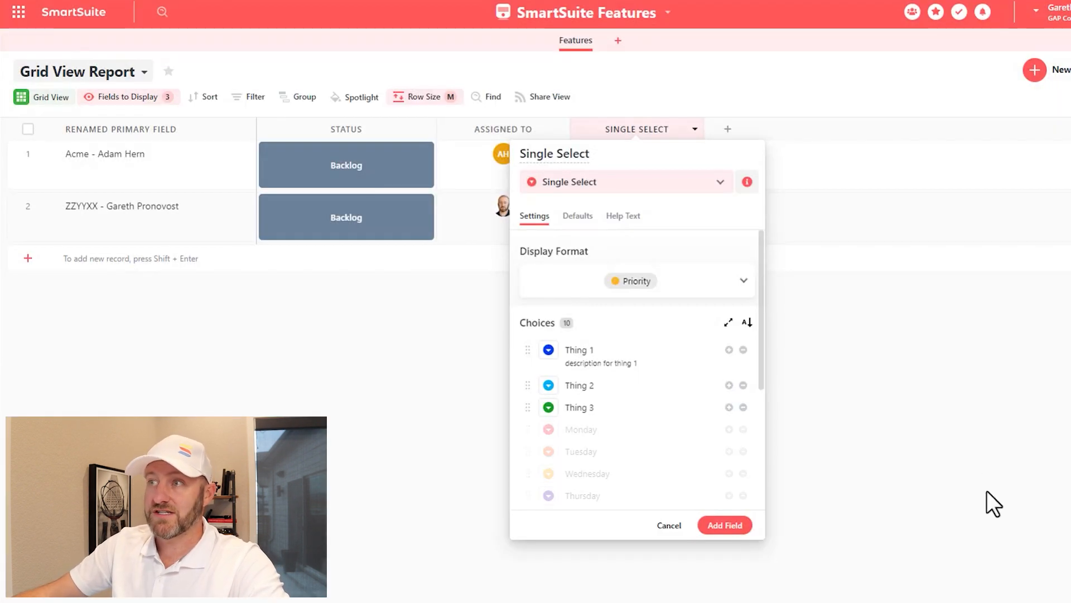
pyautogui.click(725, 525)
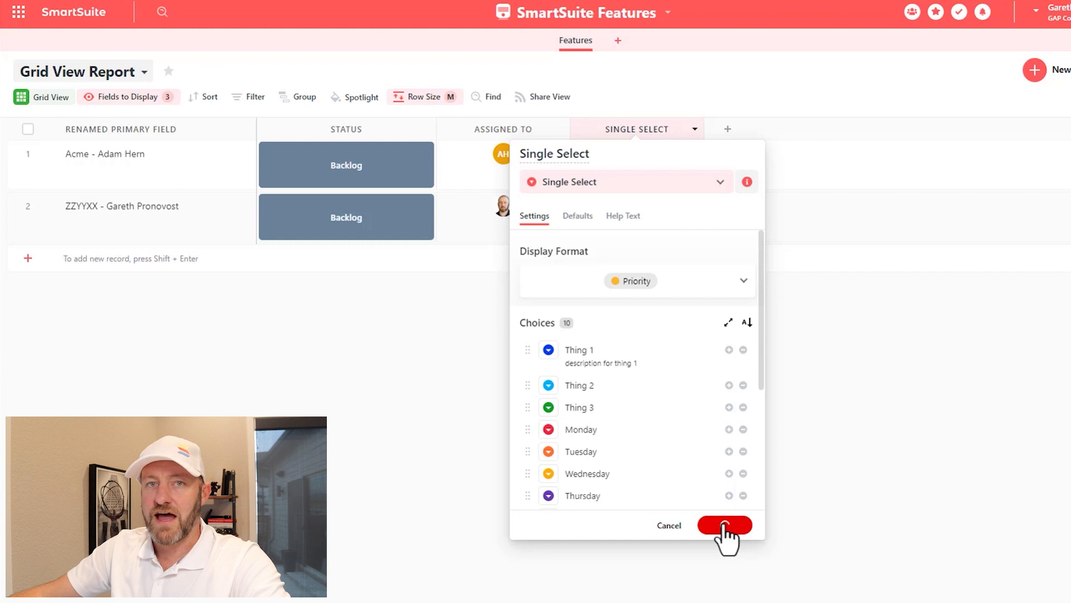
# Start a new field of the Multiple Select type after the Single Select column.
pyautogui.click(727, 131)
pyautogui.write('mul')
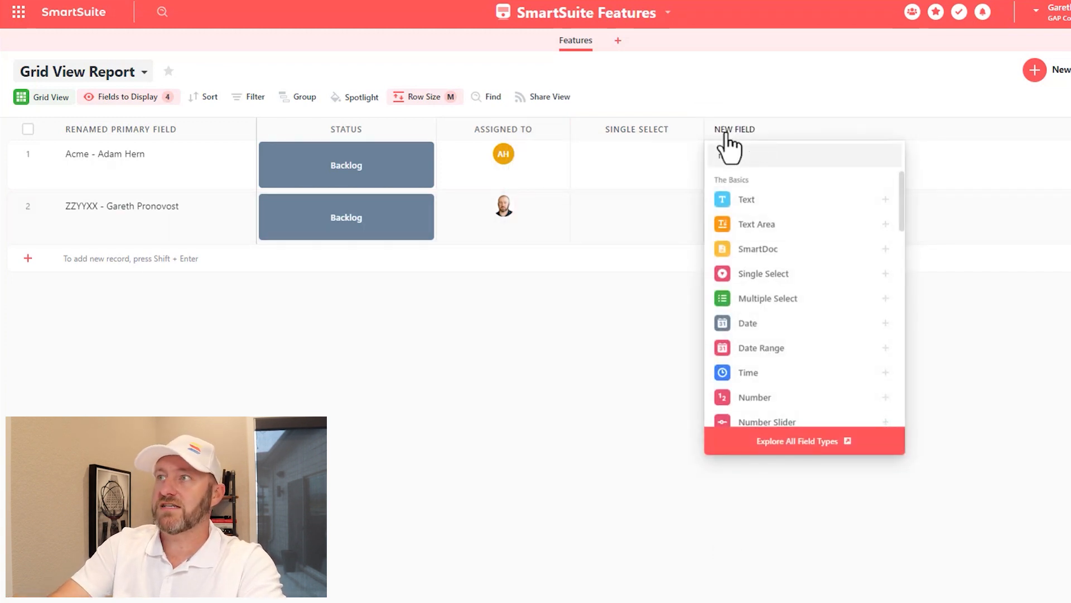
pyautogui.write('ti')
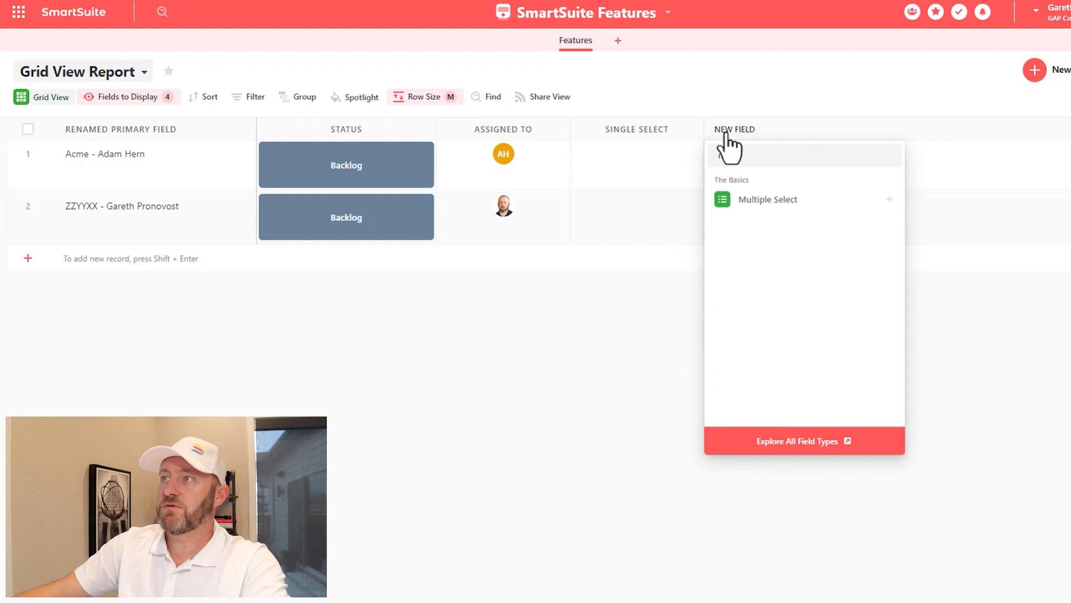
pyautogui.click(767, 202)
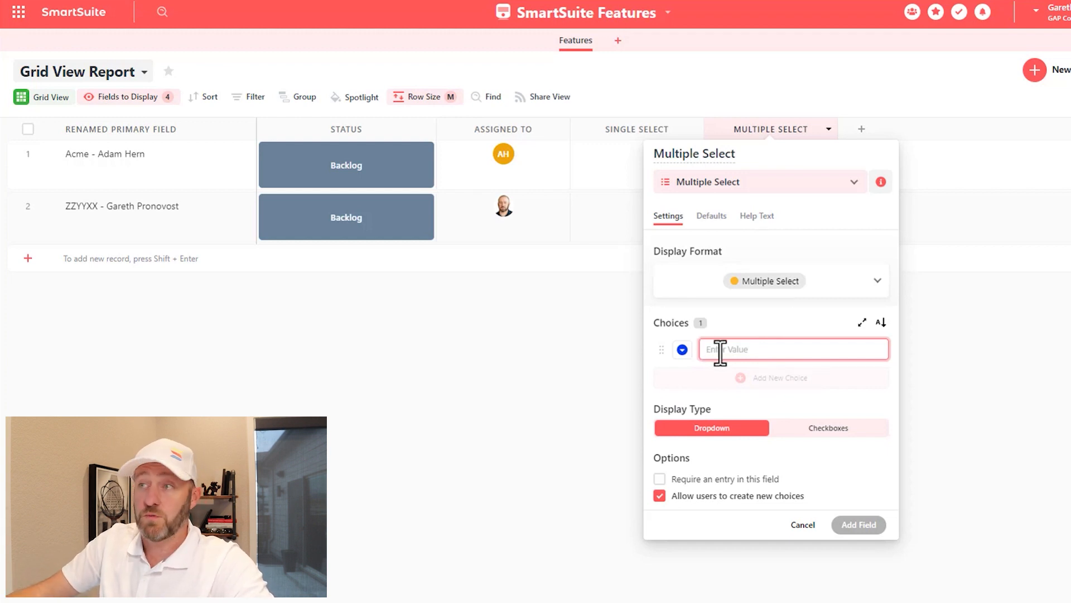
# Import the predefined Days of the Week list as the Multiple Select choices and add the field to the grid.
pyautogui.click(862, 322)
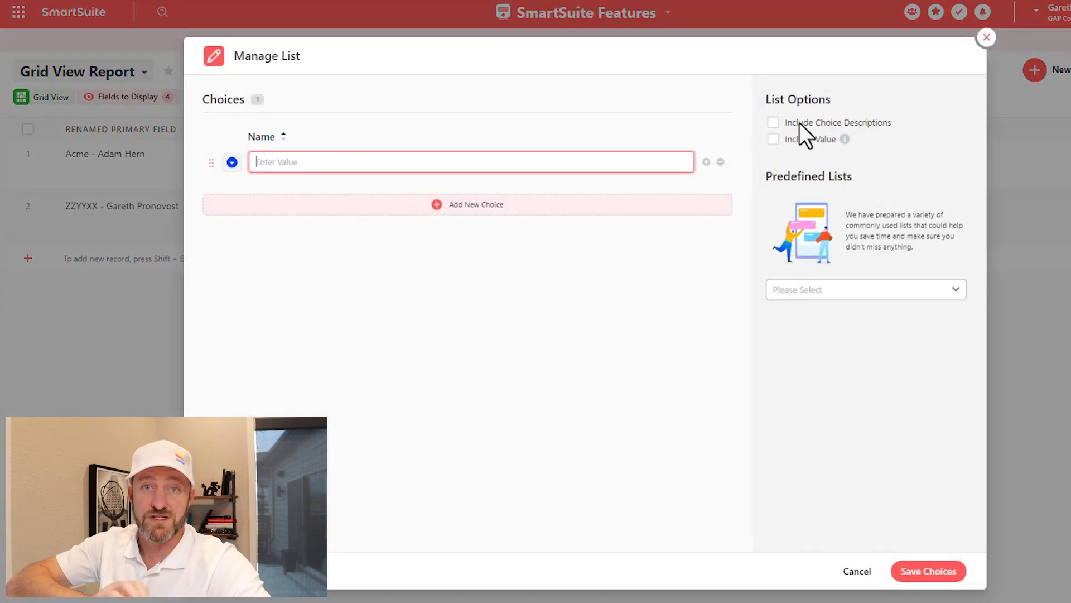
pyautogui.click(858, 296)
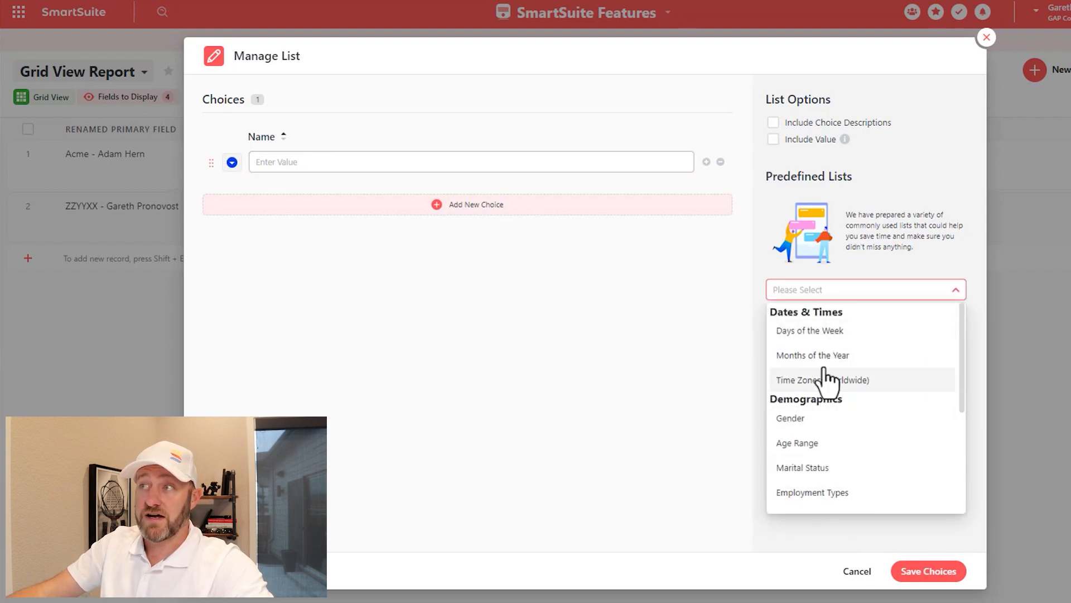
pyautogui.click(831, 333)
pyautogui.click(929, 458)
pyautogui.click(941, 572)
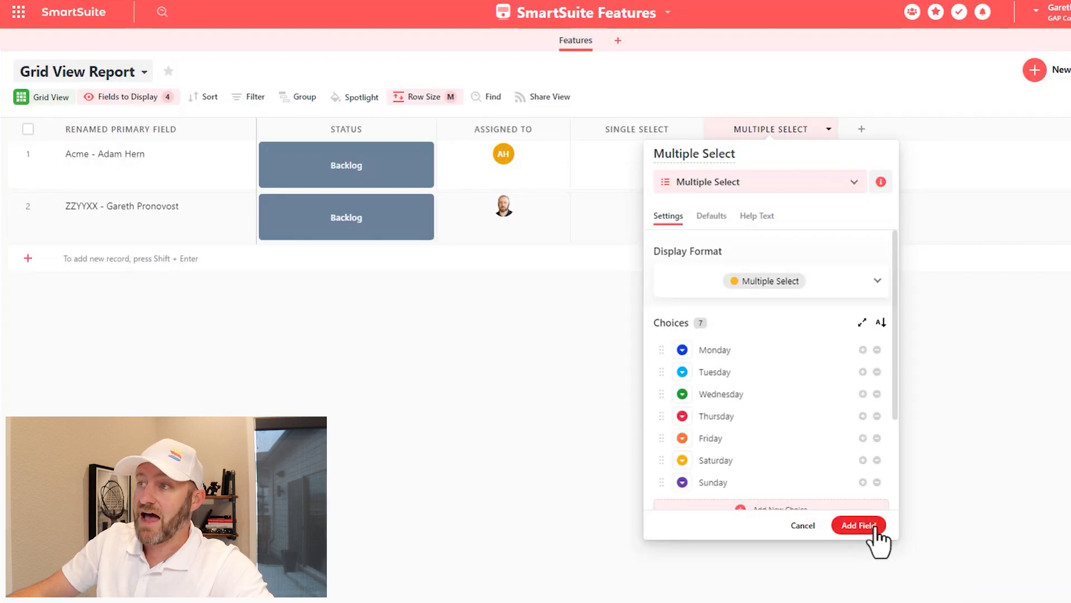
pyautogui.click(869, 528)
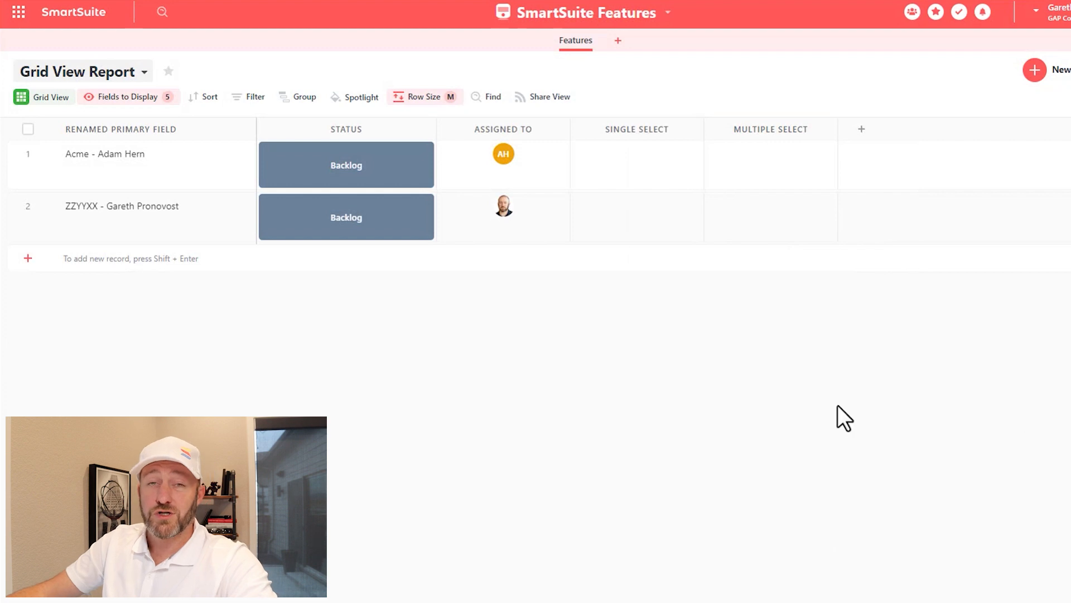
# Choose Tuesday in the first record's Single Select field.
pyautogui.doubleClick(656, 168)
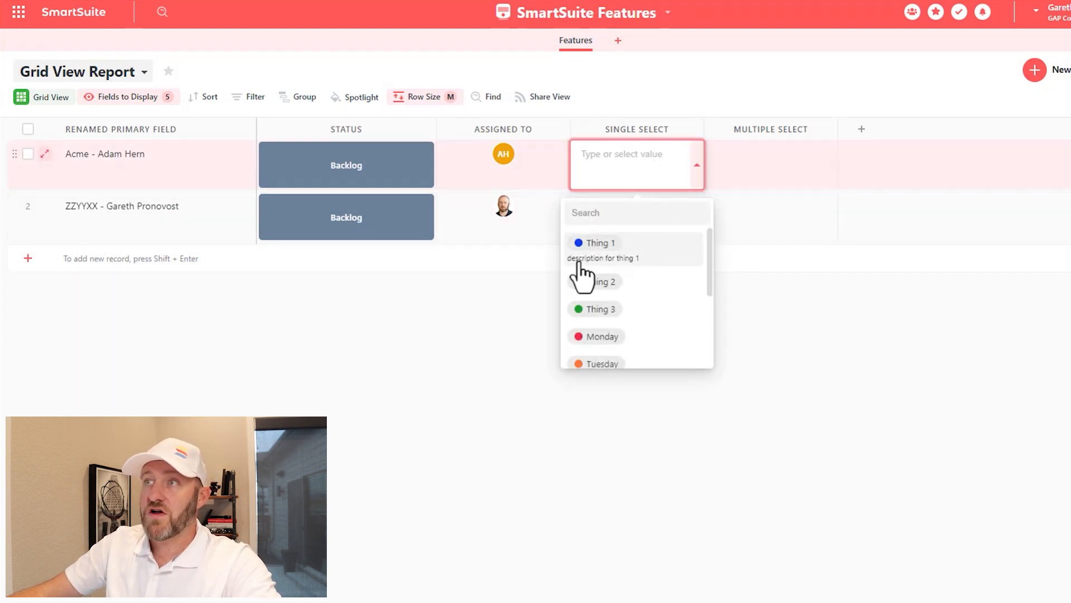
pyautogui.scroll(-2, 619, 285)
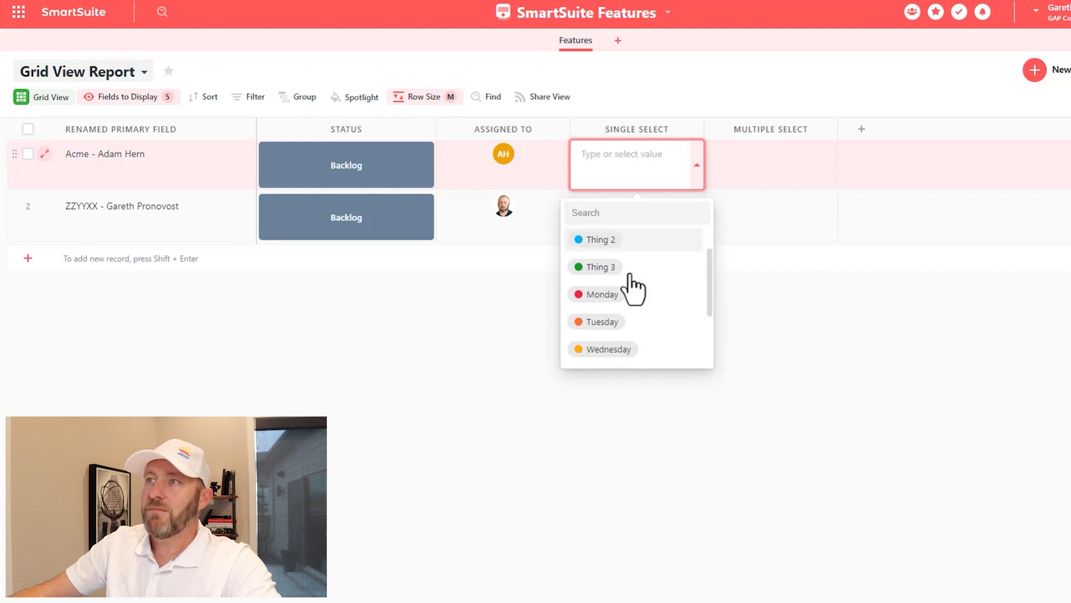
pyautogui.click(616, 301)
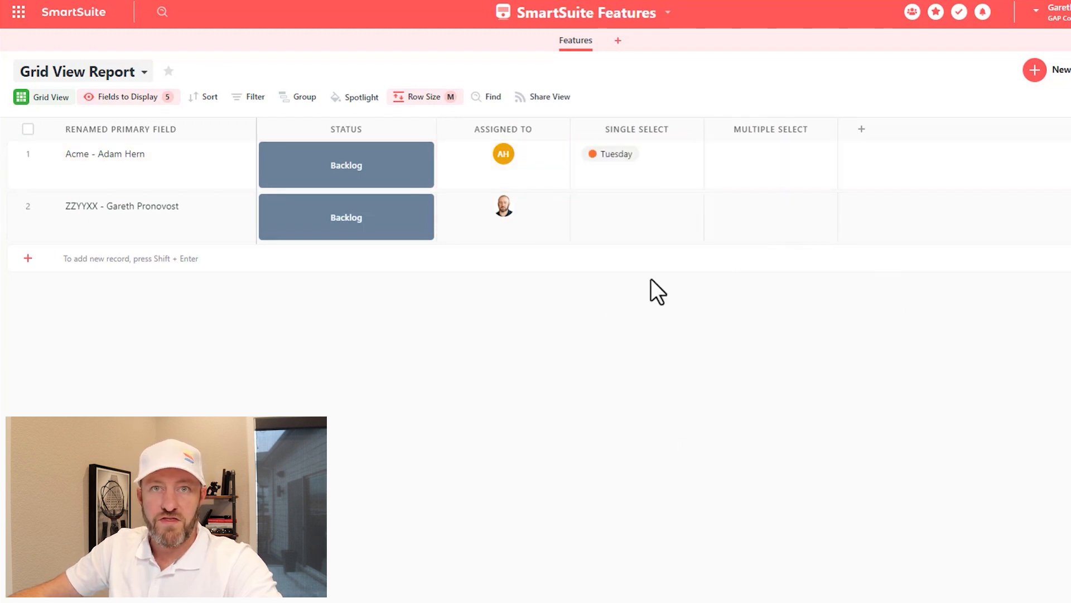
# Change the first record's Single Select value to Friday.
pyautogui.click(700, 174)
pyautogui.click(702, 177)
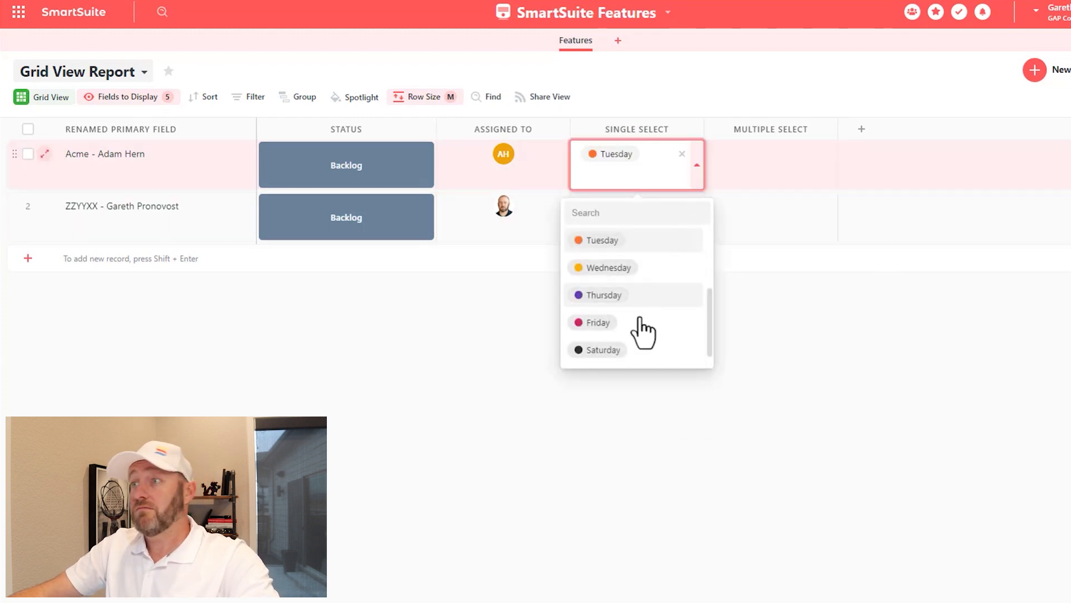
pyautogui.click(621, 329)
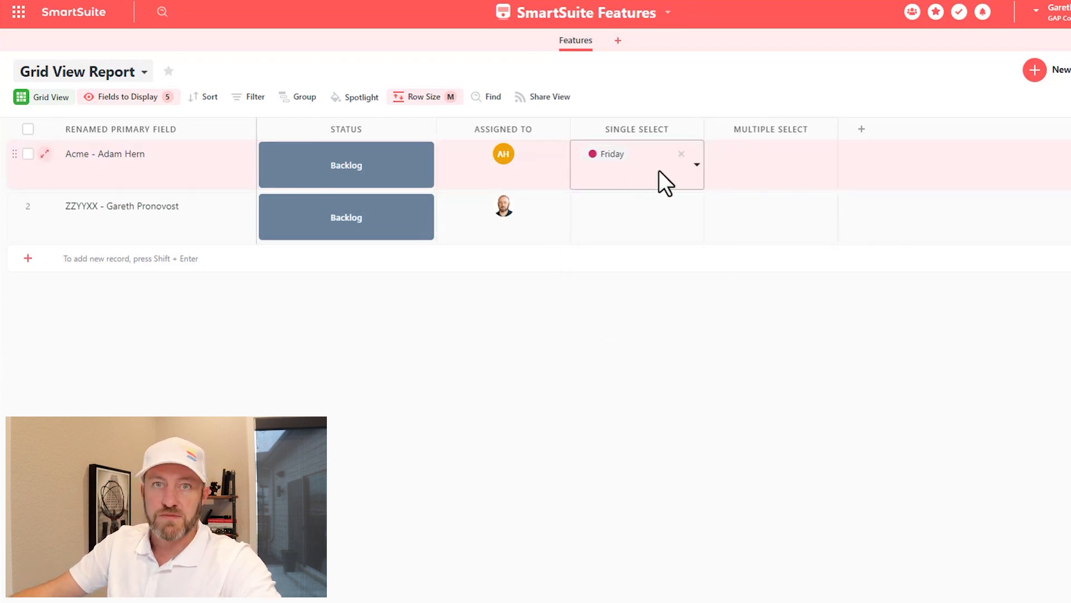
# Assign both Tuesday and Saturday to the first record's Multiple Select field.
pyautogui.click(801, 166)
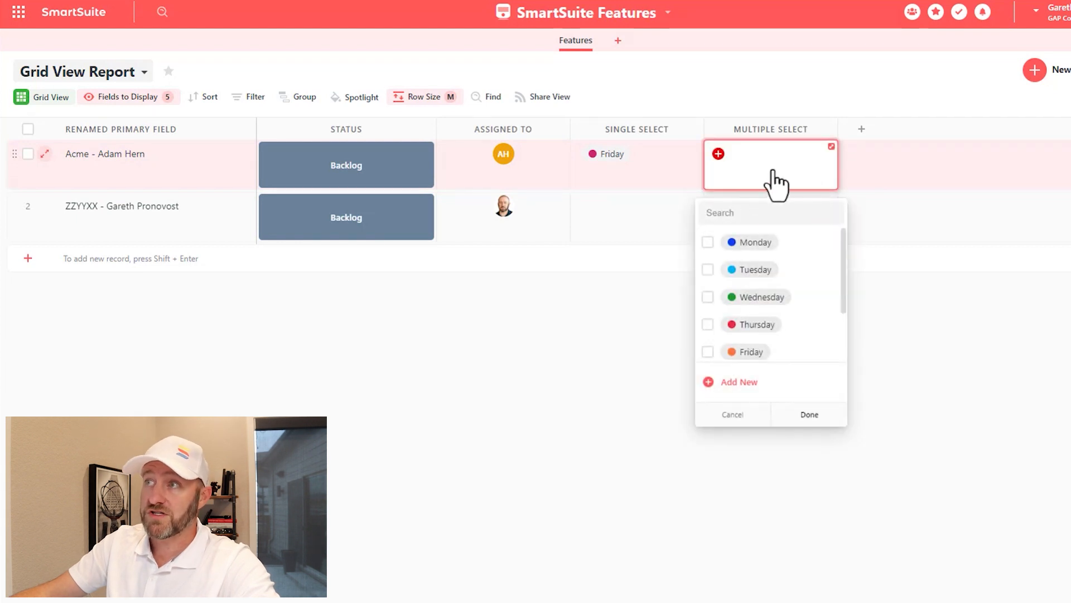
pyautogui.click(707, 270)
pyautogui.scroll(-2, 728, 286)
pyautogui.click(707, 314)
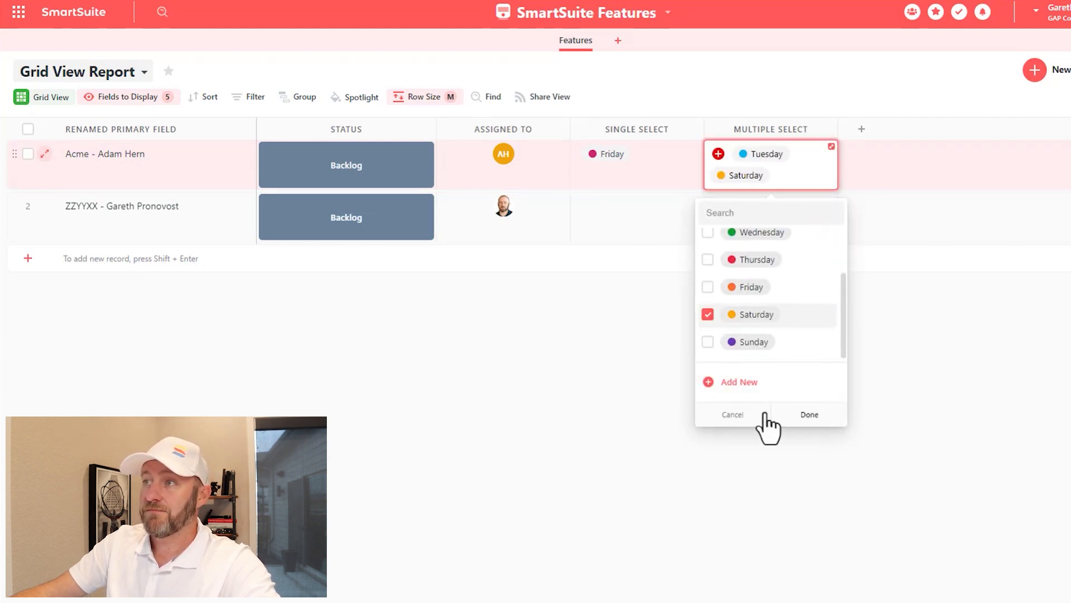
pyautogui.click(807, 415)
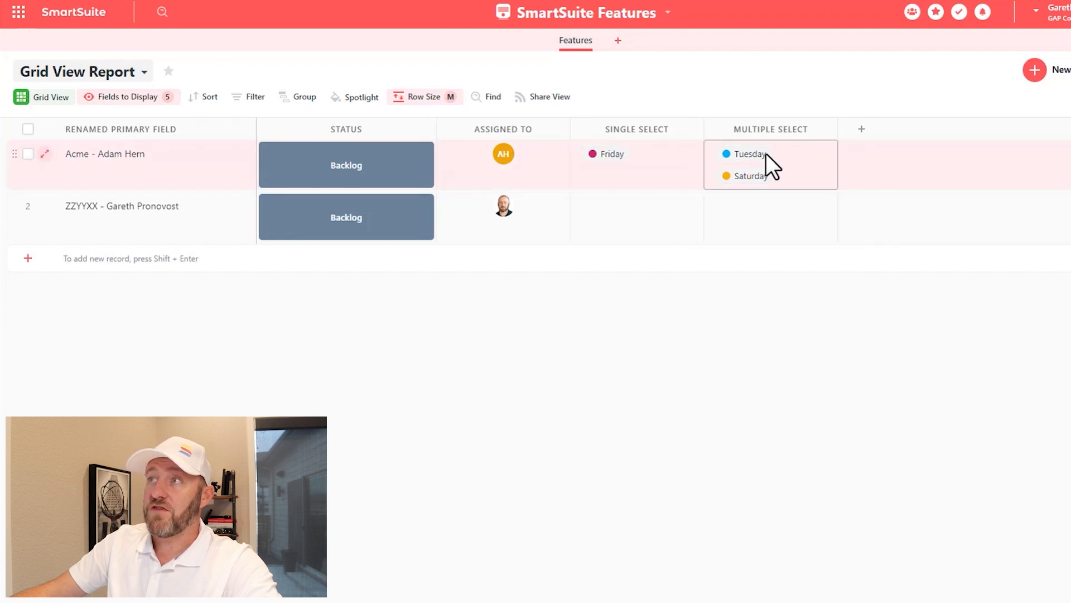